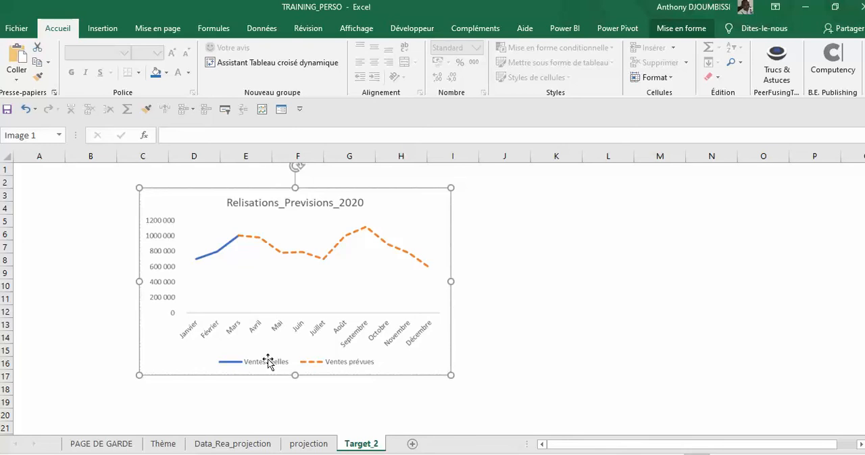
- Review the actual sales for January to March in the Data_Rea_projection sheet
left_click(521, 274)
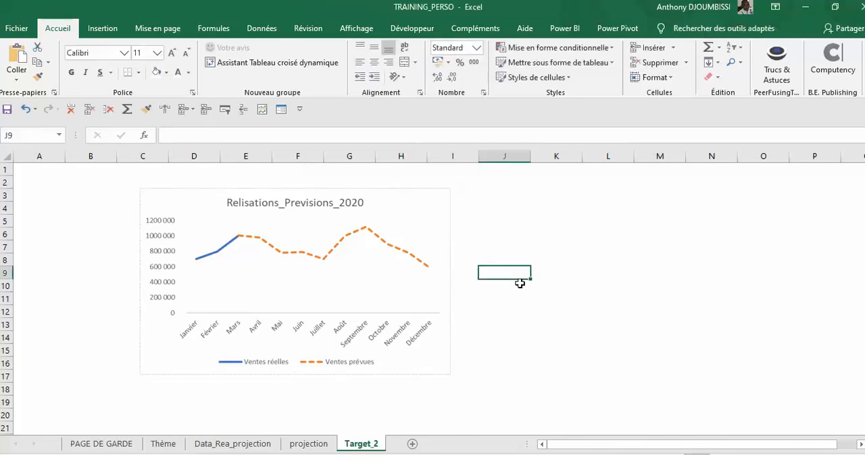
left_click(203, 445)
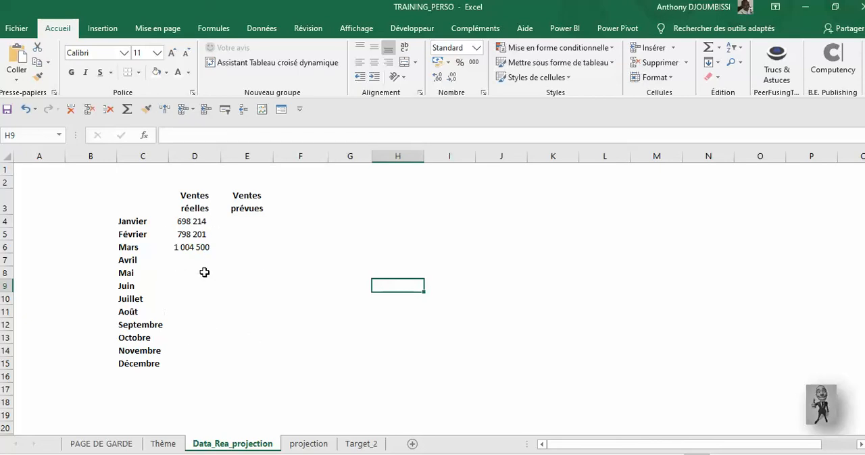
left_click(195, 225)
left_click(189, 234)
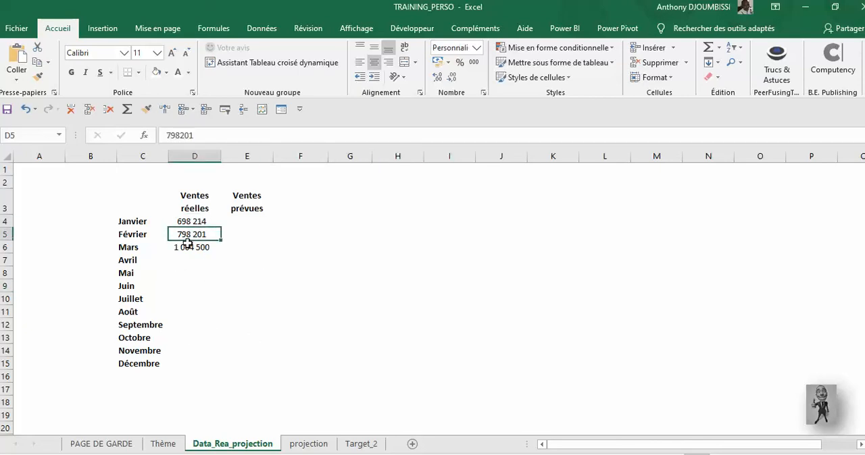
left_click(188, 247)
left_click(196, 234)
left_click(192, 249)
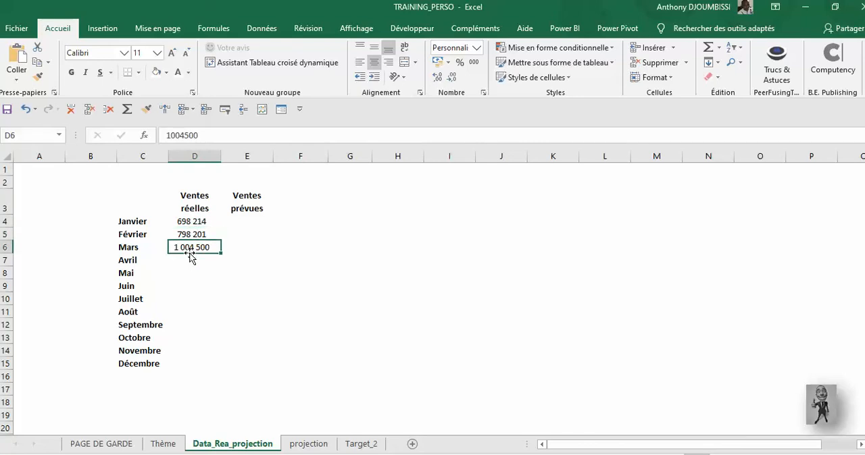
left_click(196, 221)
left_click(195, 234)
left_click(197, 248)
- Examine the monthly sales forecasts from April to December in the projection sheet
left_click(307, 446)
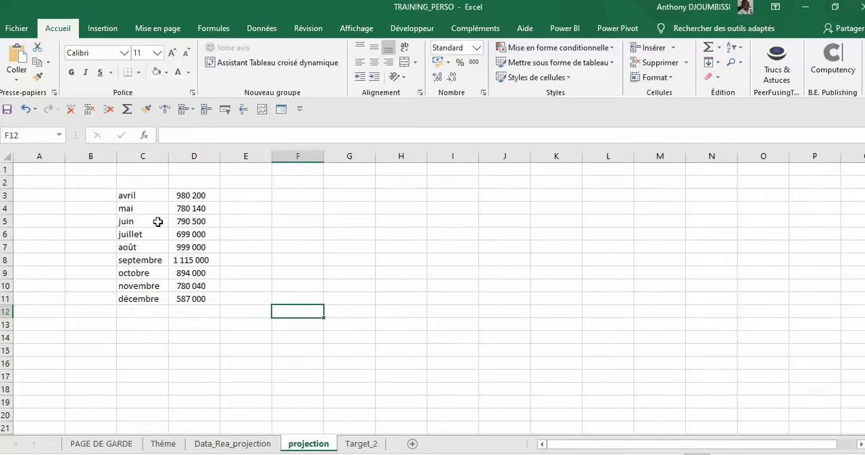
left_click(135, 196)
left_click(167, 220)
left_click(164, 210)
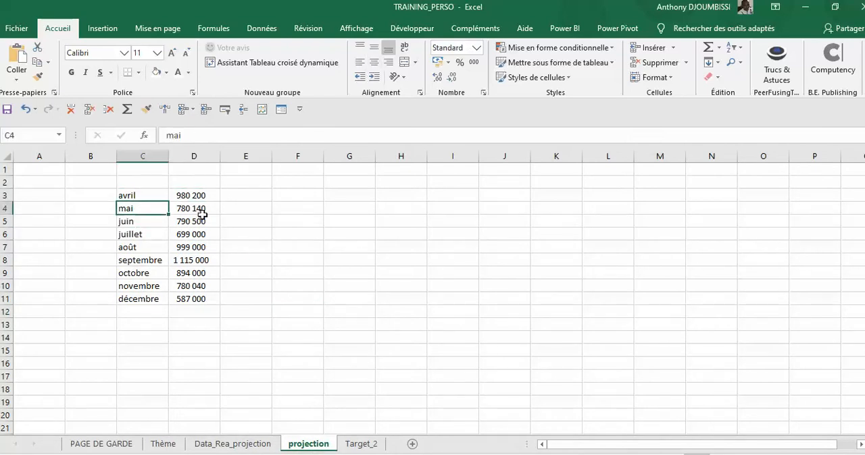
left_click(202, 219)
left_click(134, 214)
left_click(139, 247)
left_click(138, 273)
left_click(155, 206)
left_click(192, 196)
left_click(191, 220)
left_click(147, 197)
left_click(192, 197)
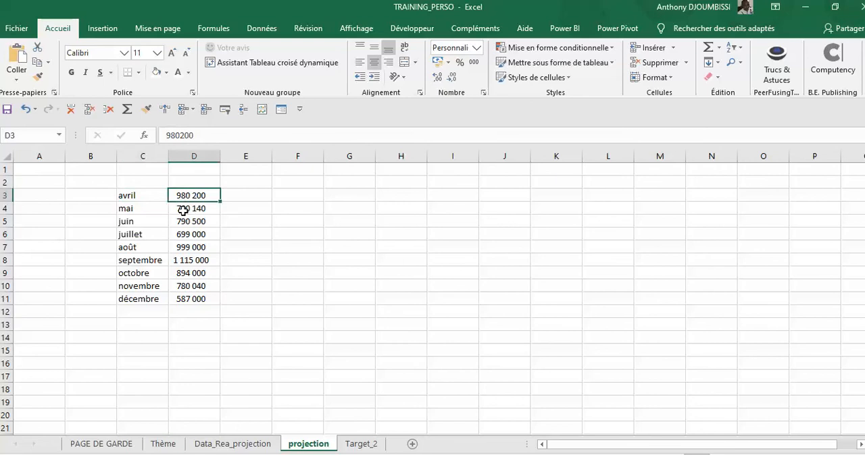
left_click(183, 211)
left_click(176, 196)
left_click(173, 209)
left_click(166, 223)
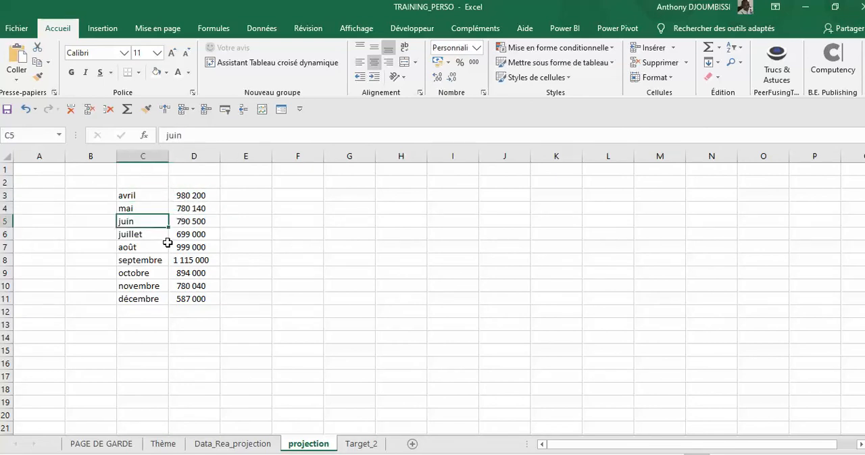
left_click_drag(166, 244, 177, 247)
left_click(181, 273)
left_click(163, 287)
left_click(172, 299)
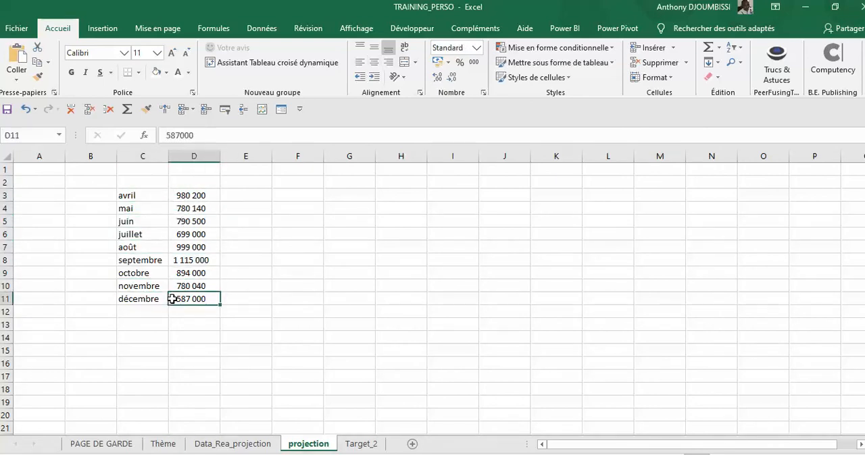
left_click(160, 273)
left_click(193, 220)
left_click(189, 197)
left_click(157, 196)
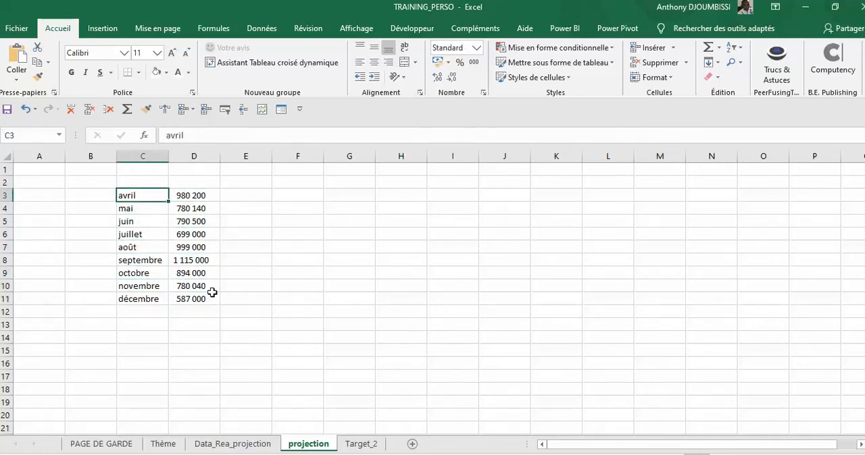
left_click(140, 286)
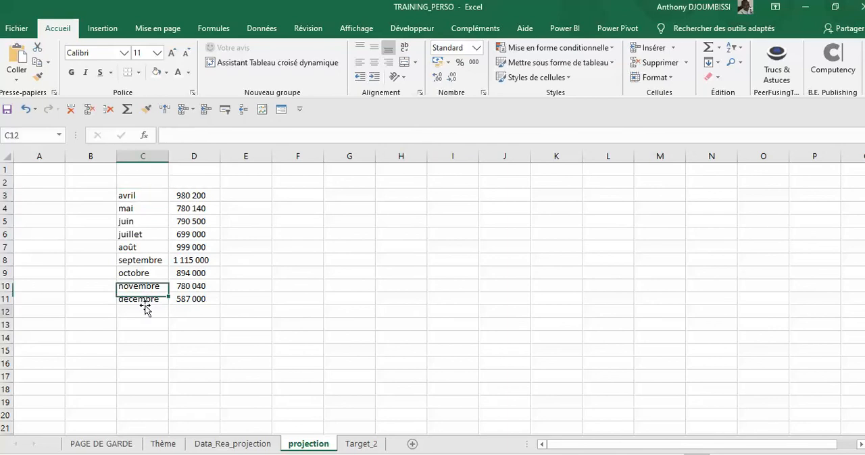
left_click(143, 312)
- Compare the actual and planned sales columns in Data_Rea_projection with the forecast data in the projection sheet
left_click(232, 444)
left_click(195, 237)
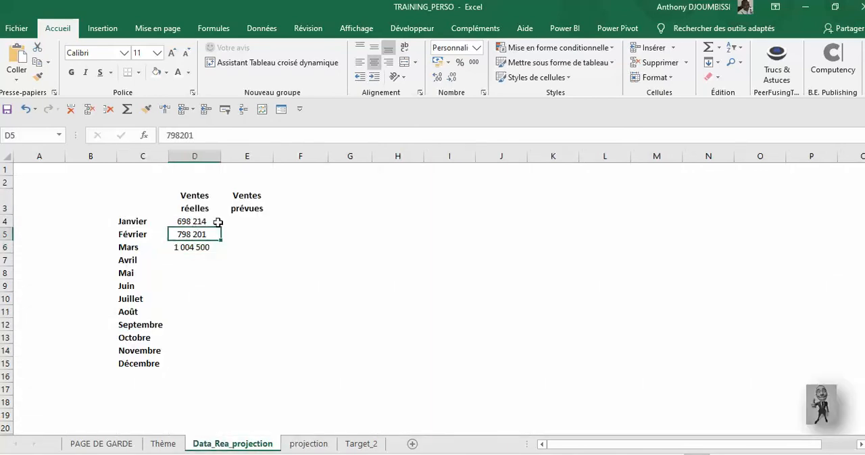
left_click(217, 222)
left_click(243, 219)
left_click(228, 257)
left_click(207, 233)
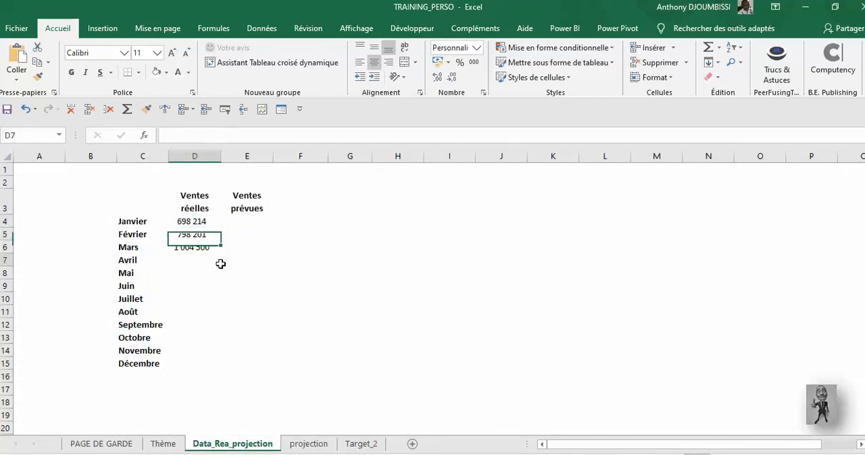
left_click(218, 261)
left_click(305, 445)
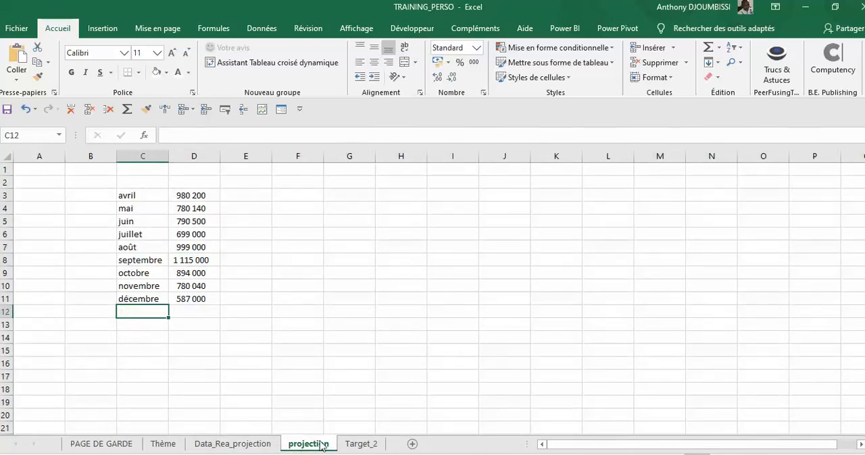
left_click(253, 443)
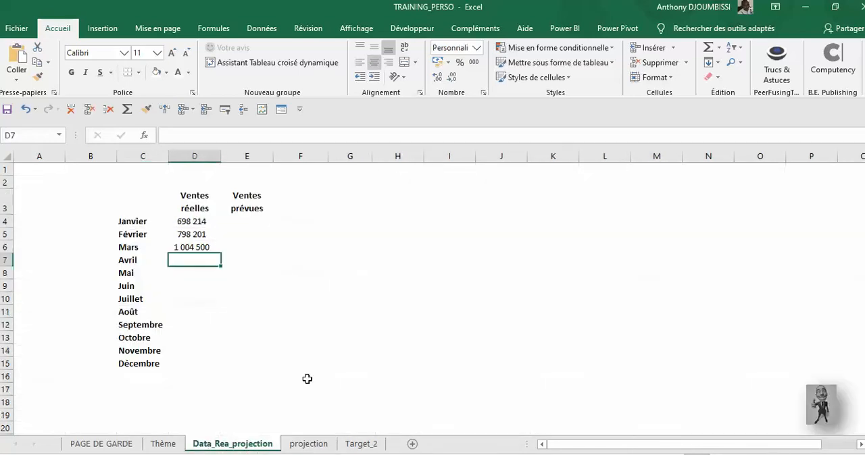
left_click(247, 156)
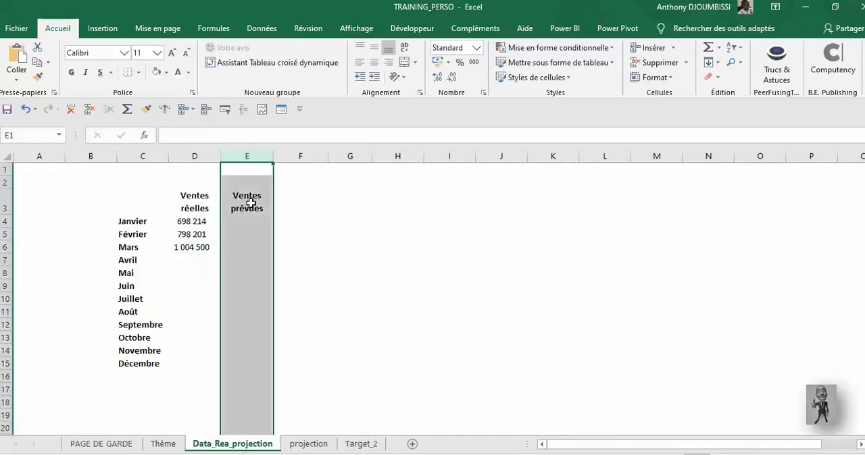
left_click(182, 248)
left_click(195, 274)
left_click(206, 251)
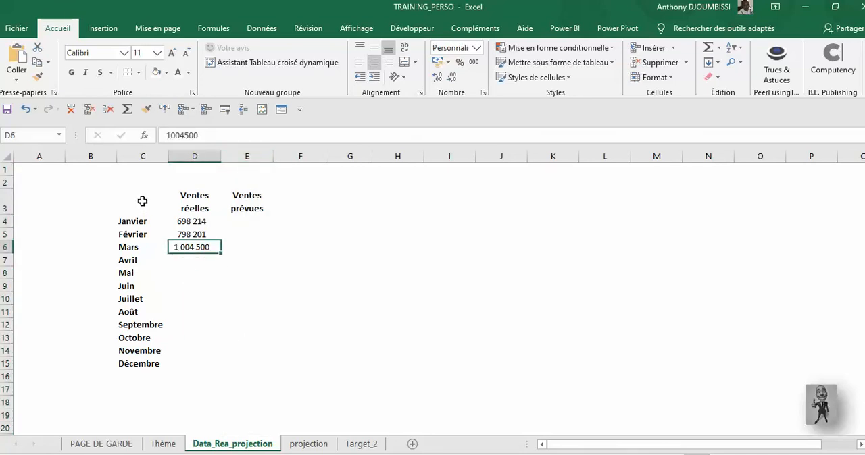
- Insert a basic 2D line chart from C3:E15 and place it beside the table, over columns G to M
left_click_drag(143, 201, 257, 360)
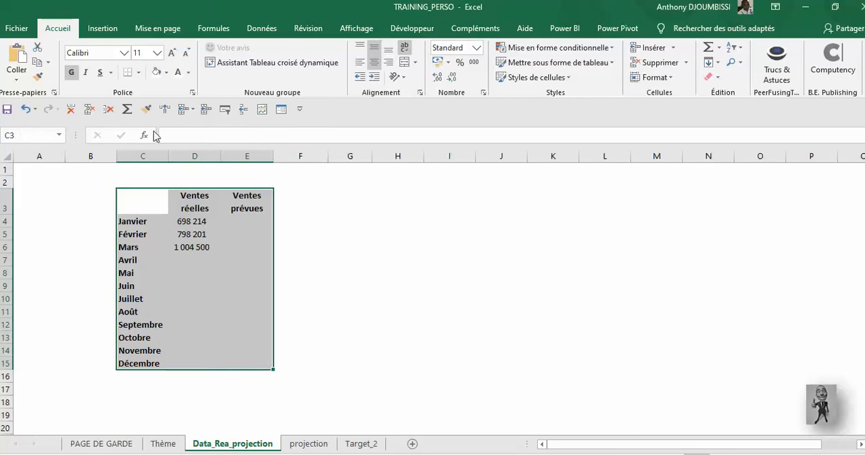
left_click(115, 30)
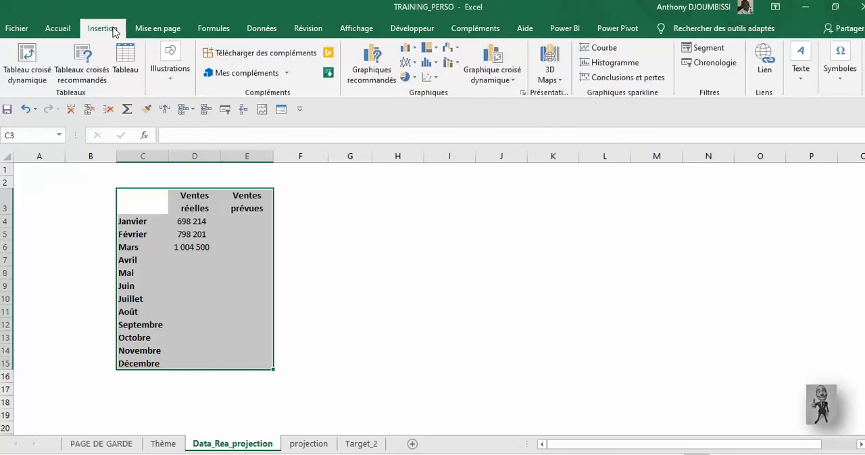
left_click(412, 65)
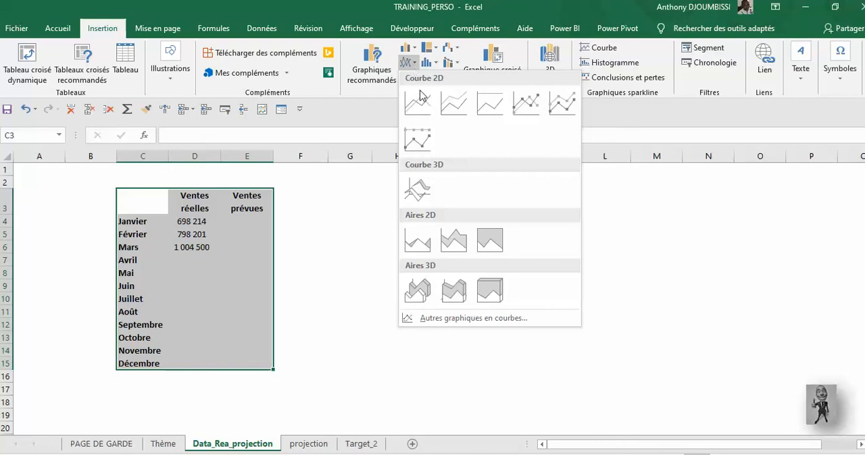
left_click(421, 103)
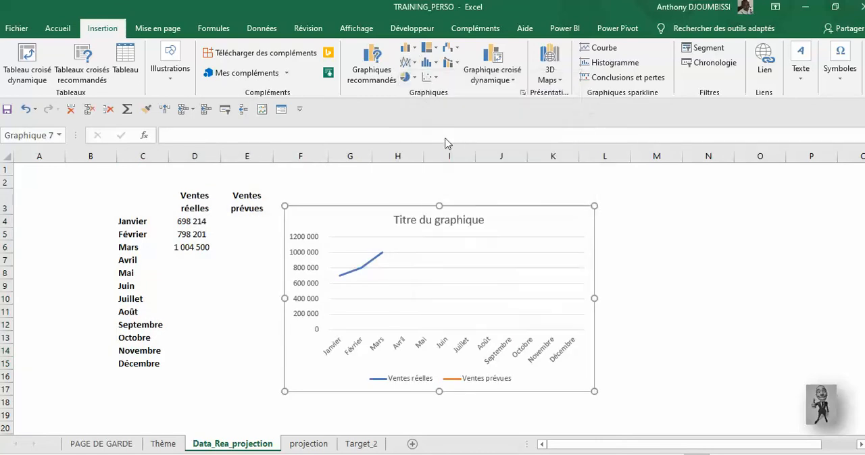
left_click_drag(496, 203, 454, 202)
- Set the line chart's title to Réalisations_Prévisions_2020, using the Target_2 chart as reference
left_click(554, 203)
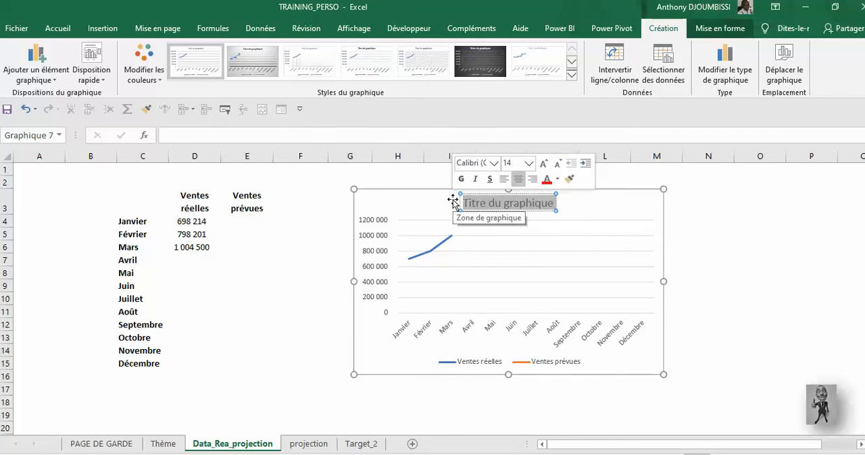
left_click(360, 444)
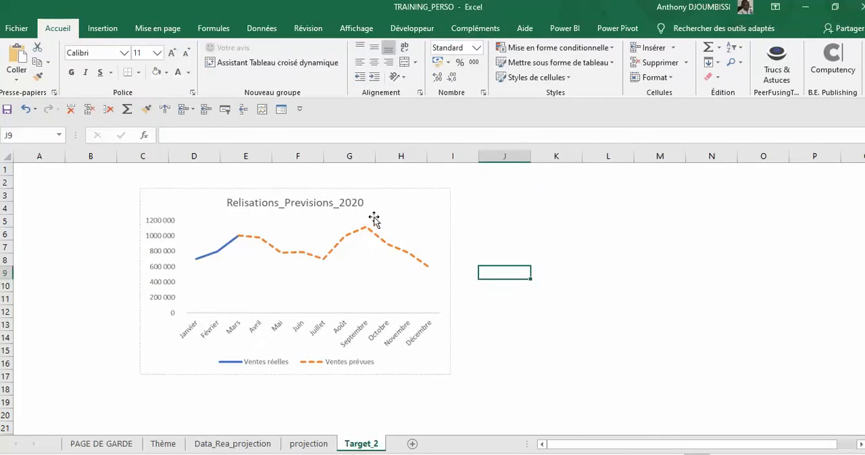
left_click(258, 446)
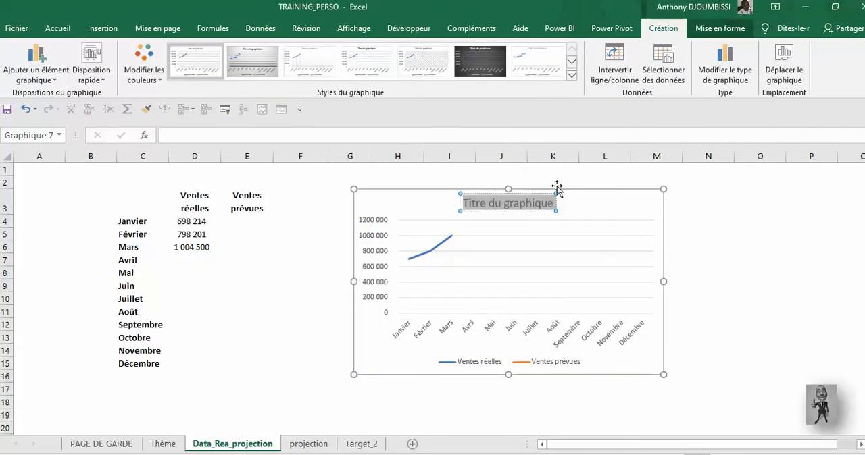
type("P")
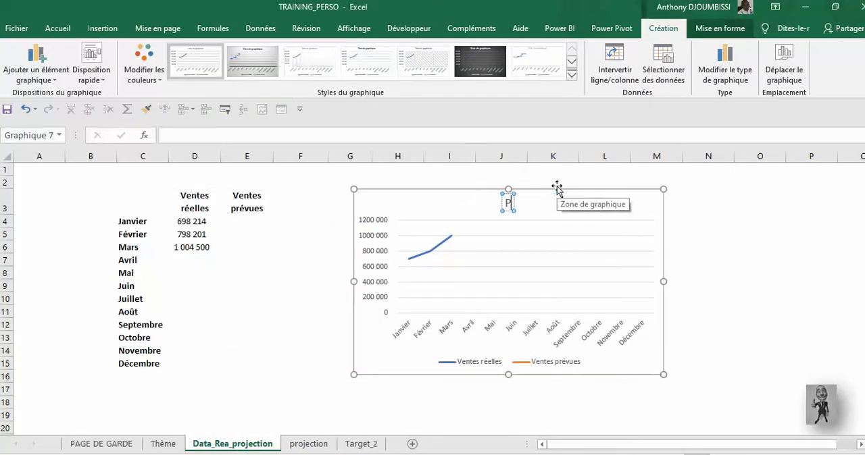
key("BackSpace")
type("r")
key("BackSpace")
type("Ré")
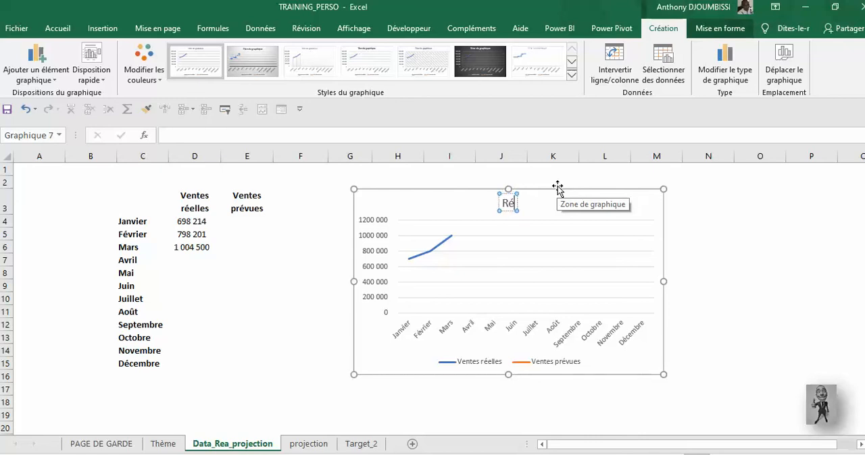
type("alisat")
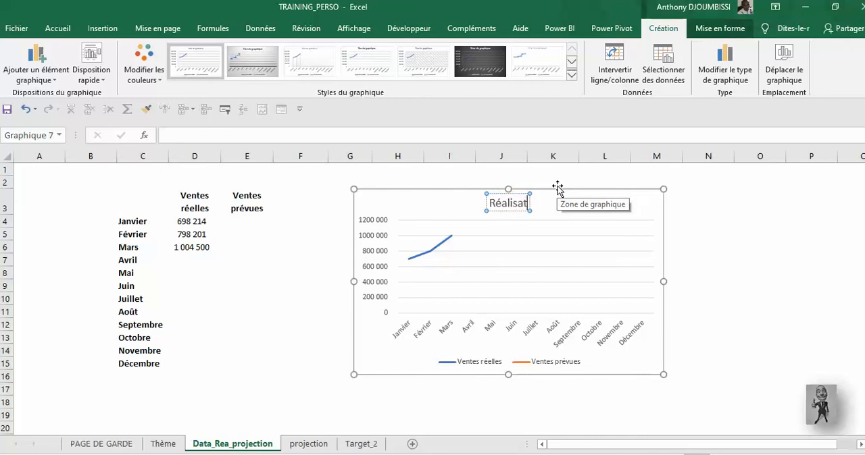
type("ions")
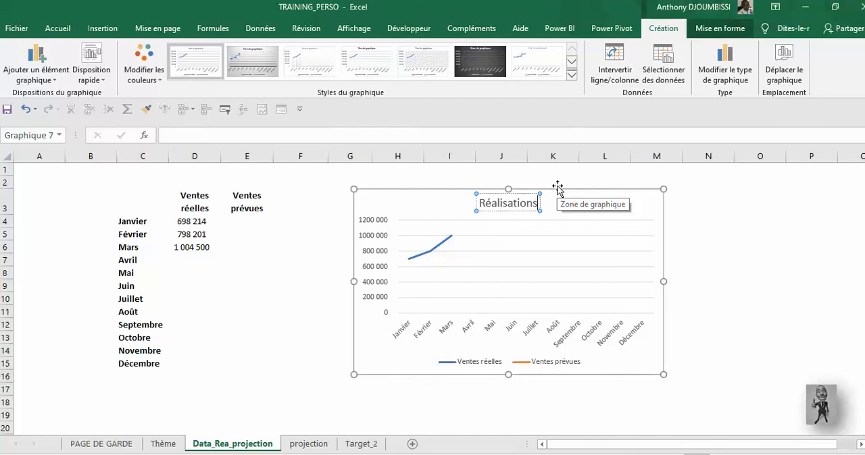
type(" Pr")
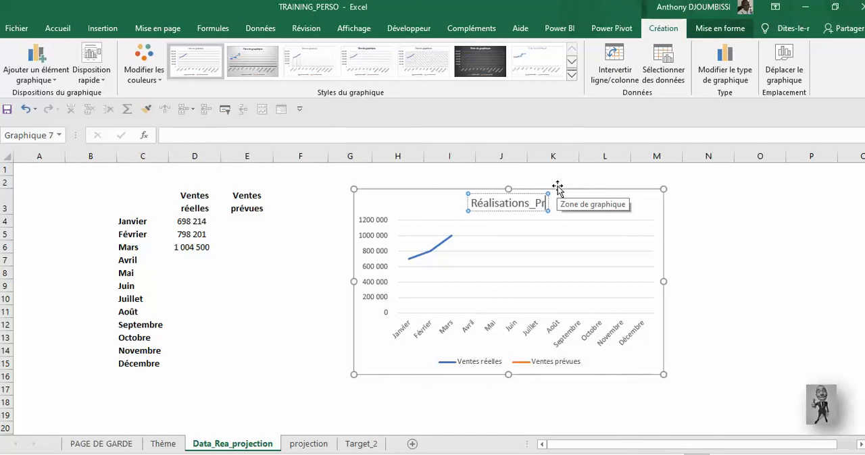
type("évision")
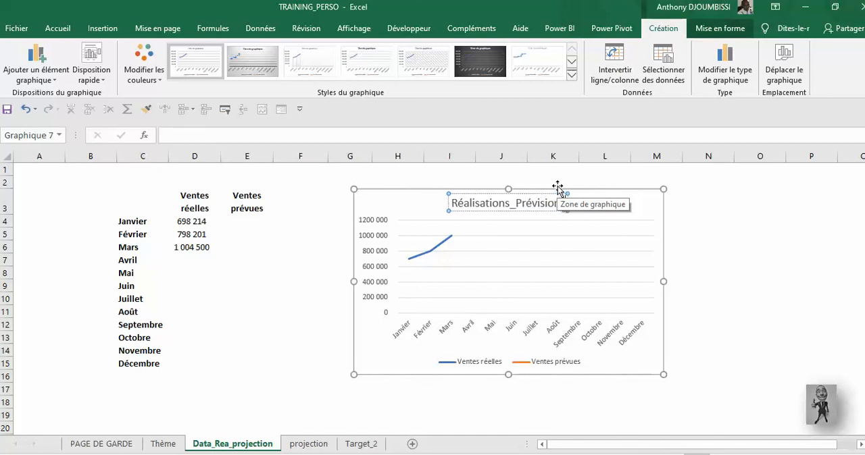
type("s_2020")
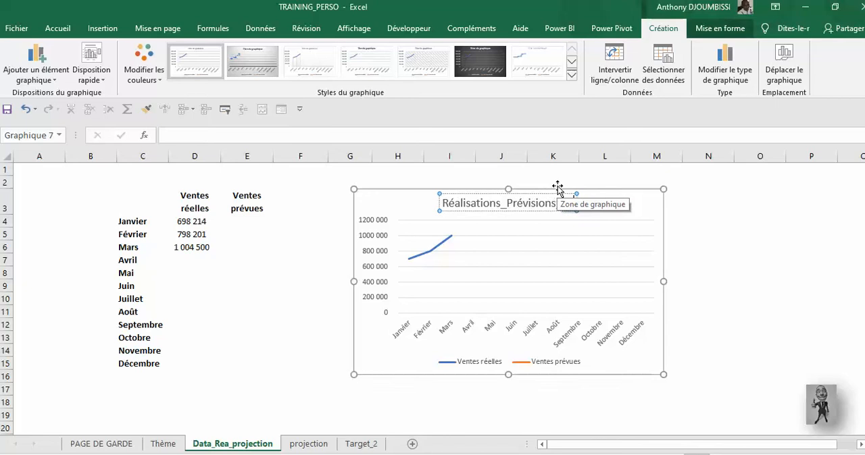
left_click(629, 191)
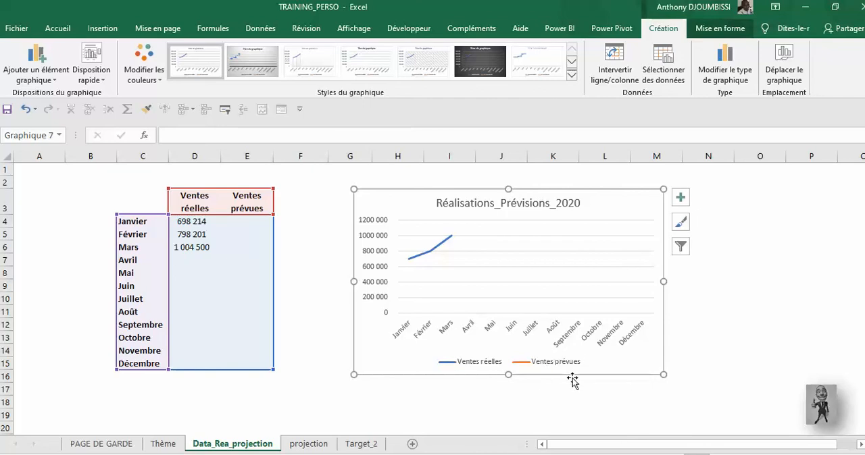
- Copy the April to December forecasts in D3:D11 of the projection sheet into the Ventes prévues column of Data_Rea_projection, starting at E7
left_click(227, 262)
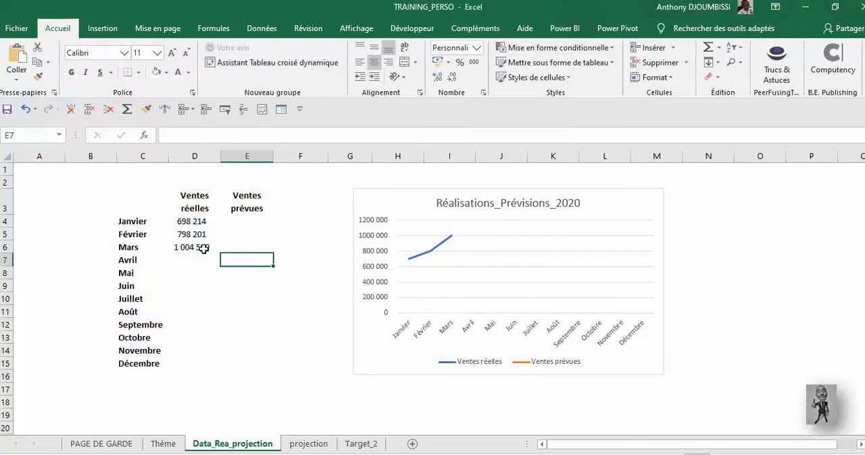
left_click(308, 444)
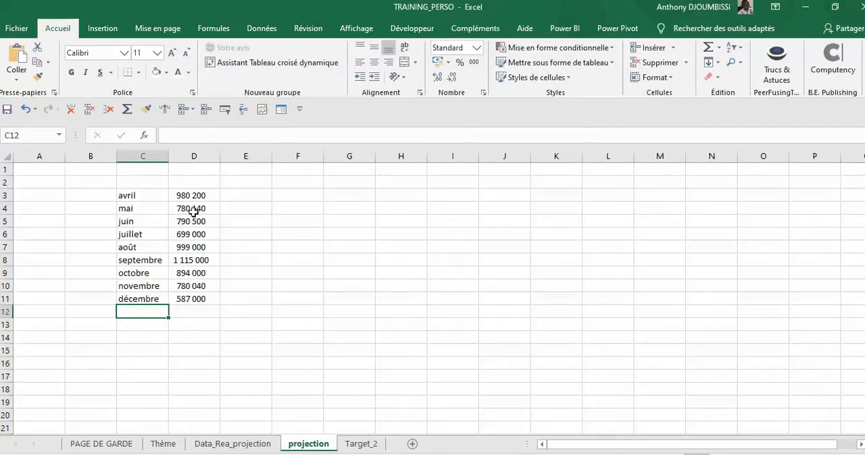
left_click_drag(194, 196, 188, 300)
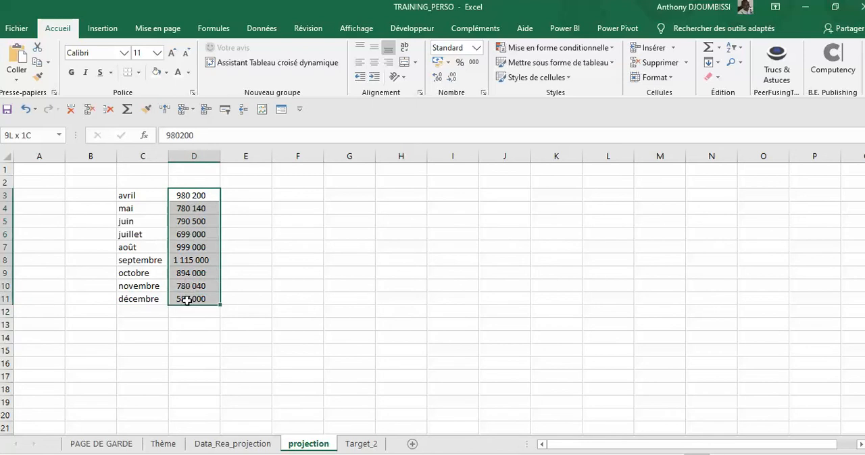
right_click(198, 216)
left_click(233, 141)
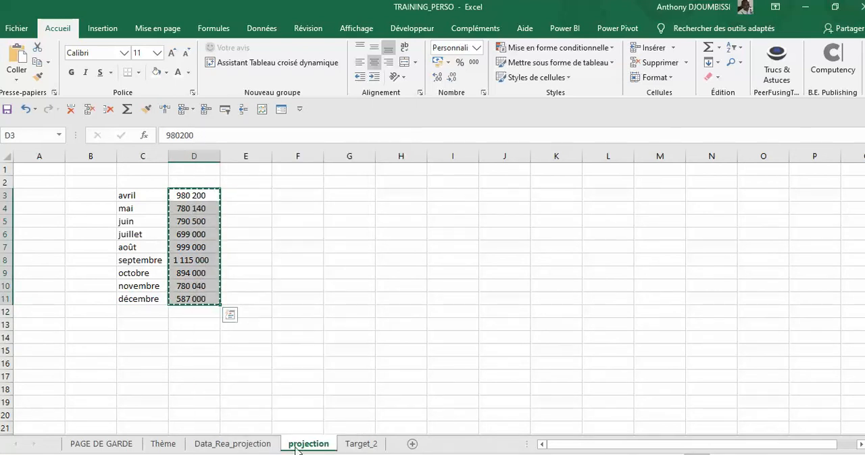
left_click(252, 446)
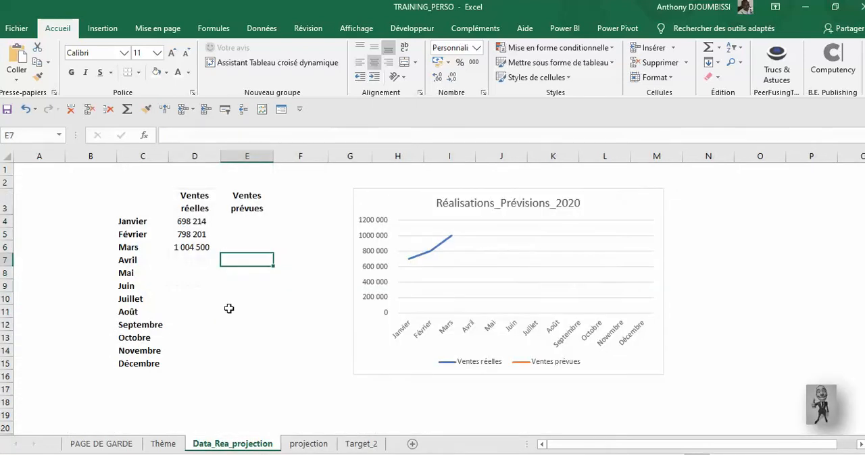
left_click(195, 264)
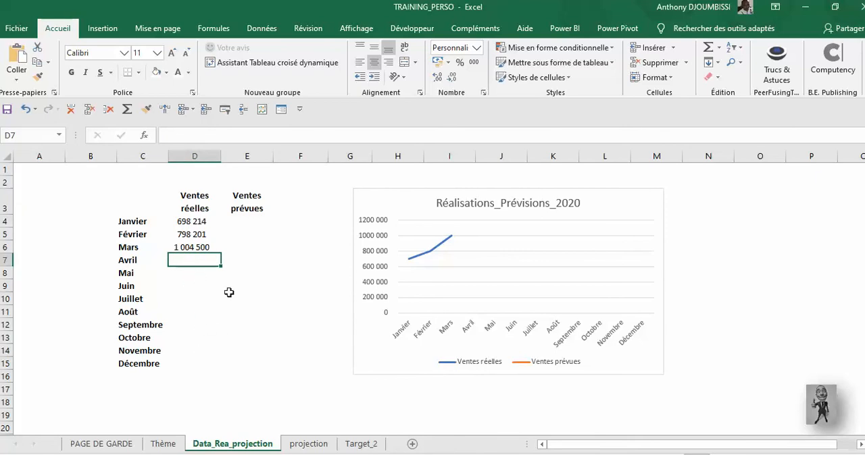
left_click(242, 262)
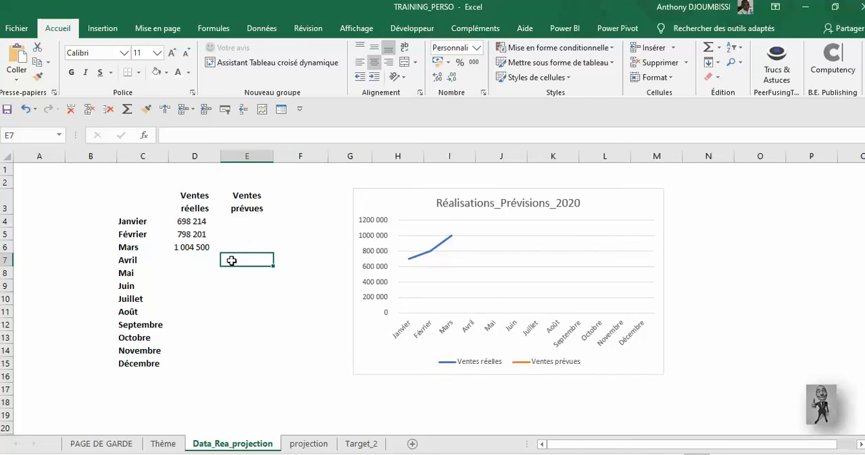
right_click(231, 261)
left_click(253, 228)
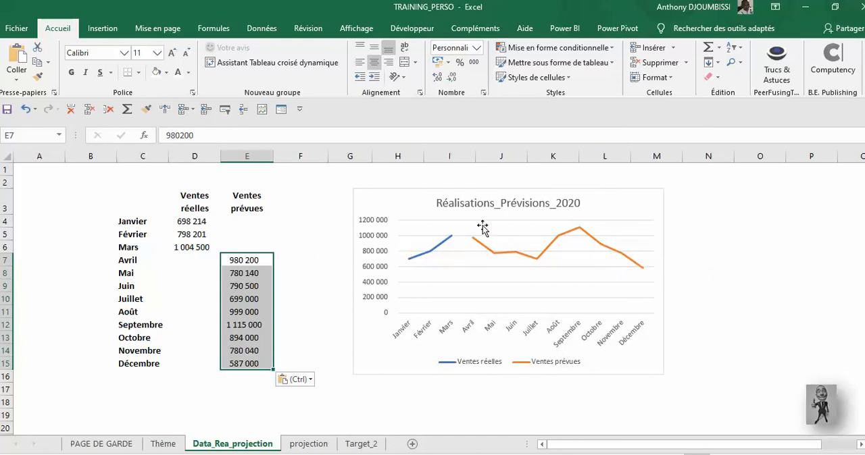
- Fill the March actual sales value from D6 across into E6 so the forecast line joins the actual line
left_click(189, 248)
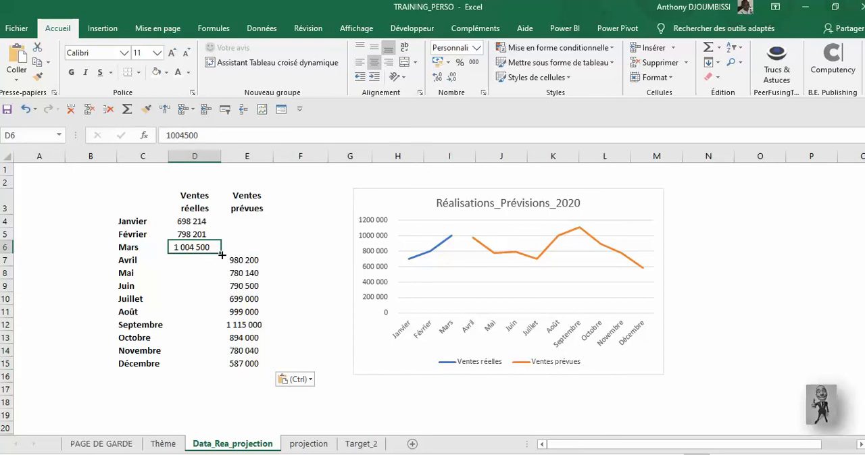
left_click_drag(222, 256, 261, 256)
left_click(252, 249)
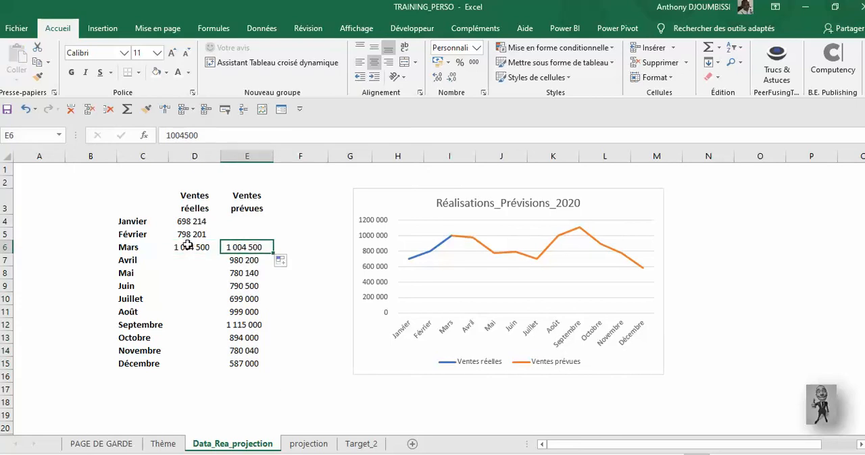
left_click(188, 246)
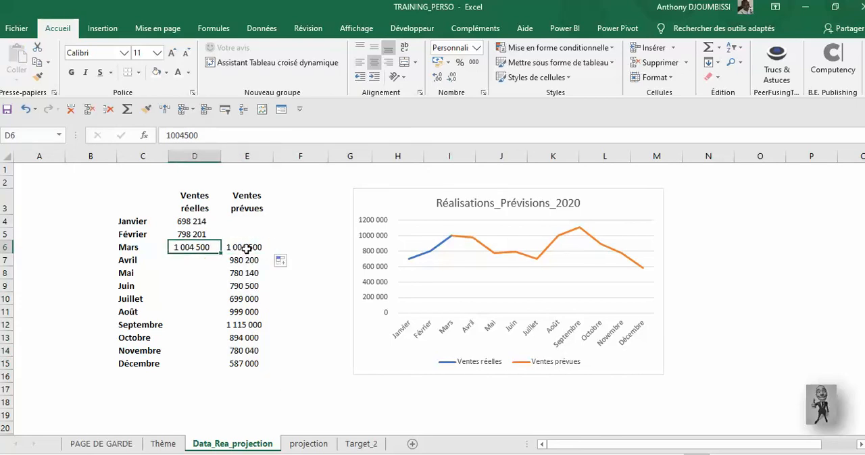
left_click(247, 248)
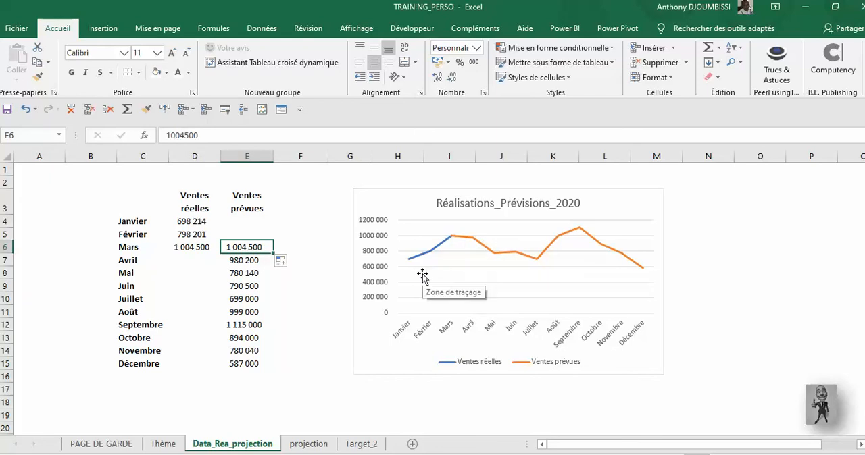
left_click(216, 313)
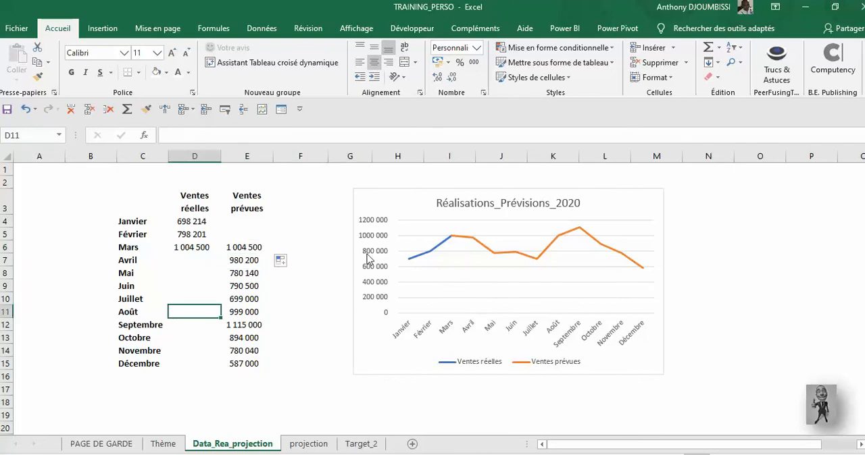
- Format the chart's Ventes prévues series with a dashed line
left_click(548, 252)
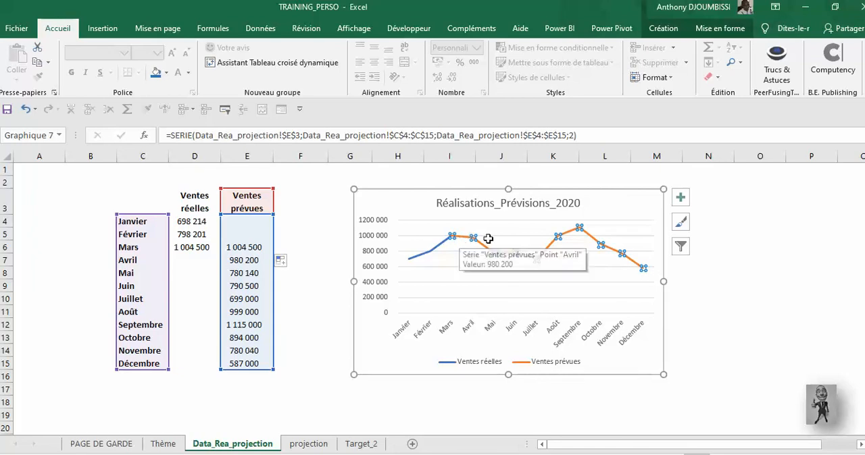
right_click(592, 241)
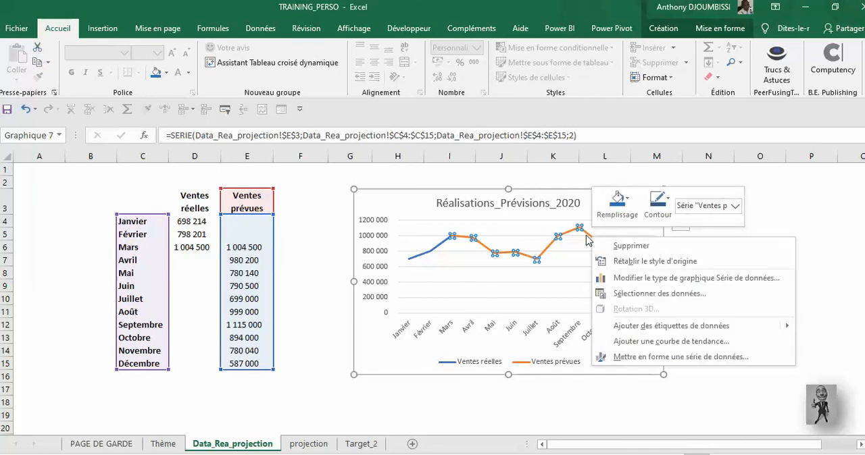
left_click(637, 358)
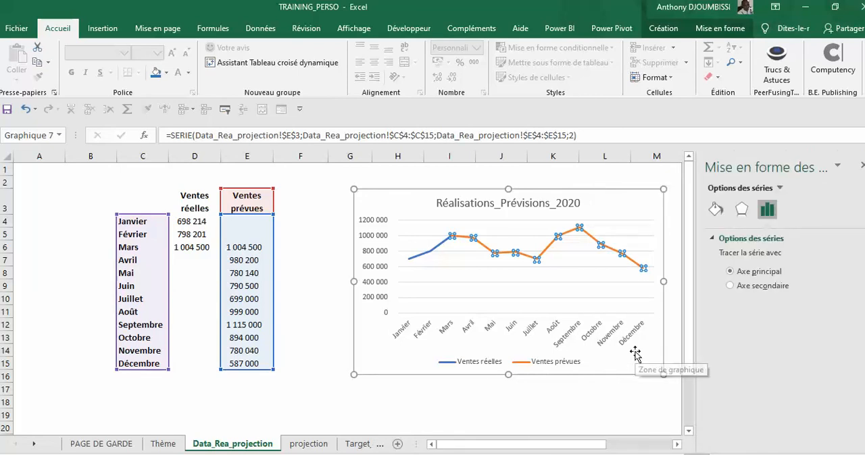
left_click(716, 212)
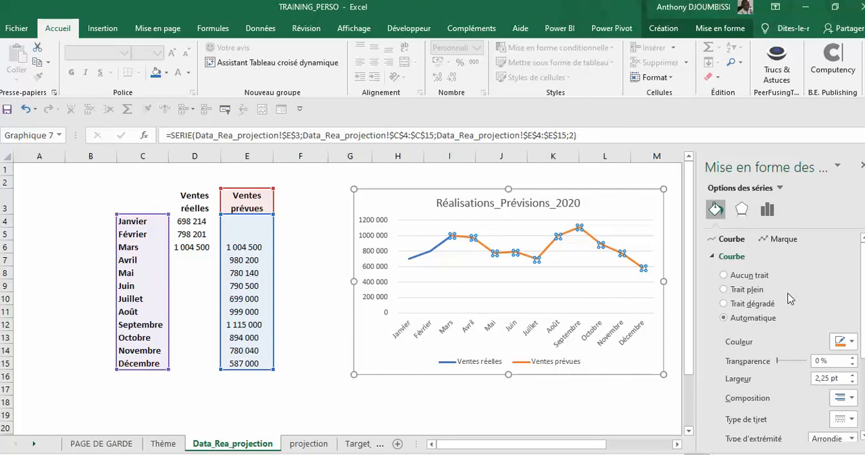
scroll(791, 299, "down", 1)
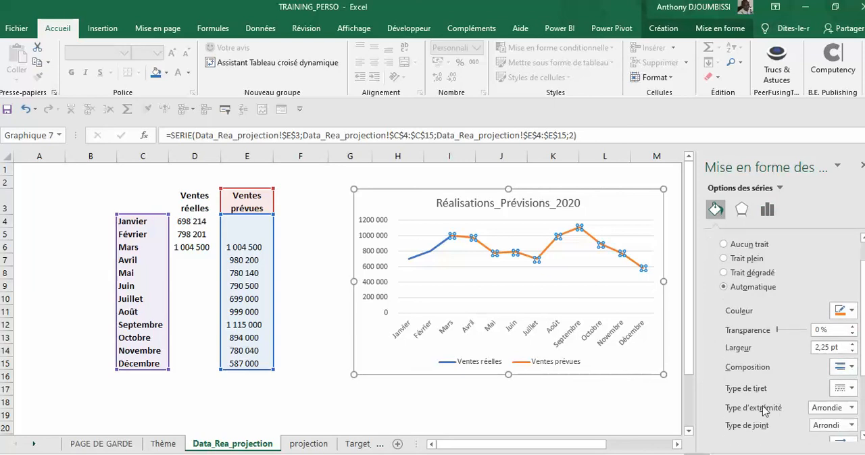
left_click(841, 389)
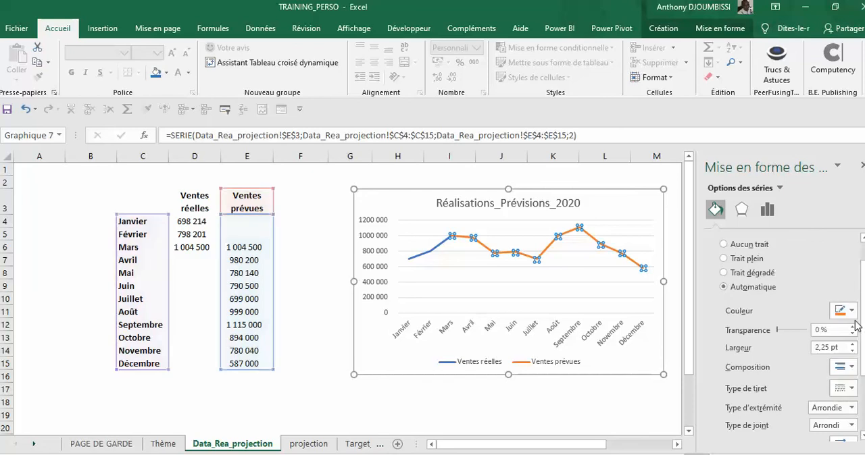
left_click(853, 342)
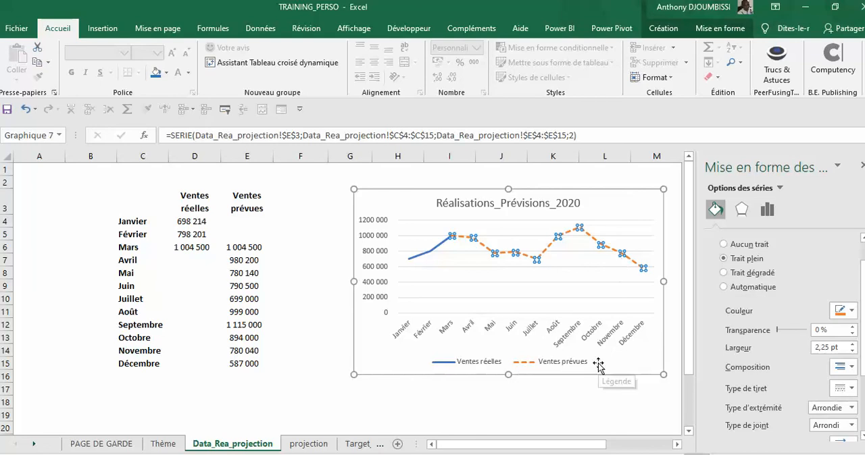
- Delete the chart's major horizontal gridlines and close the formatting pane
left_click(577, 282)
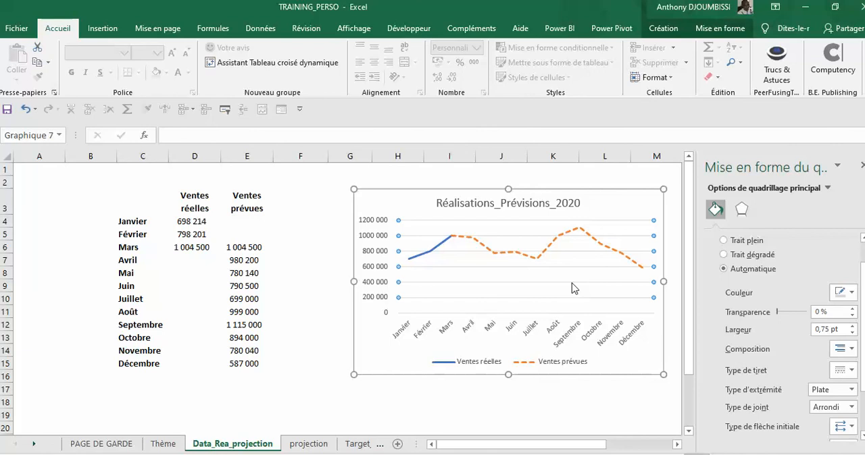
key("Delete")
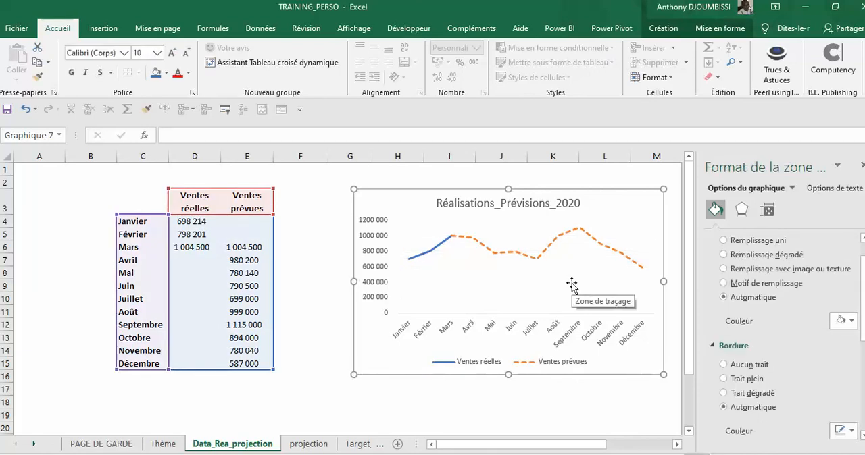
left_click(568, 180)
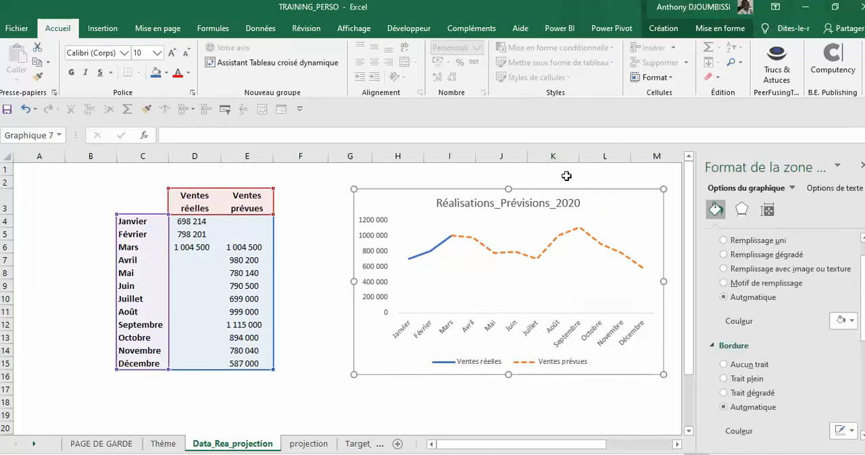
left_click(615, 197)
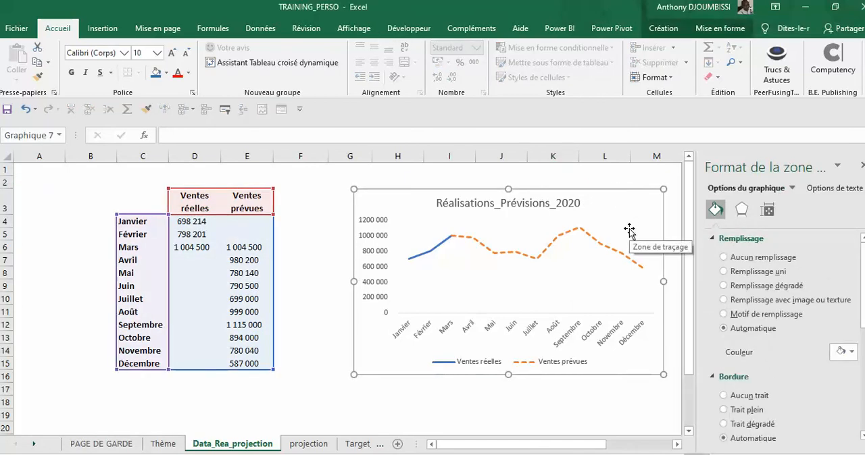
left_click(863, 167)
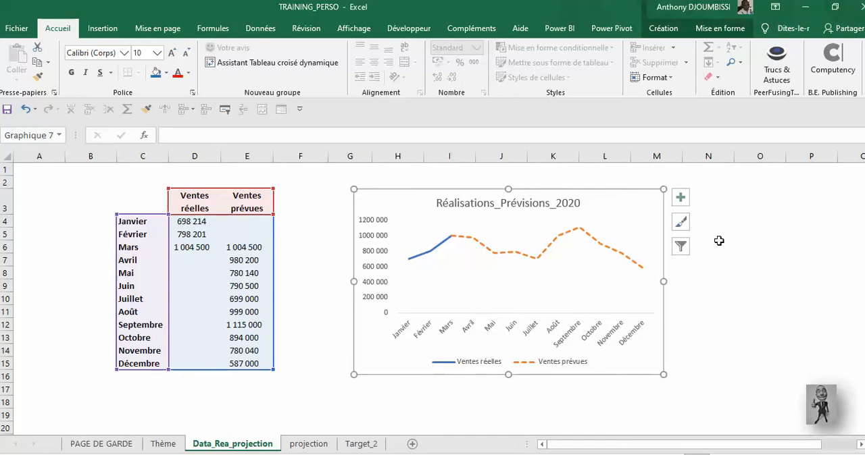
left_click(549, 248)
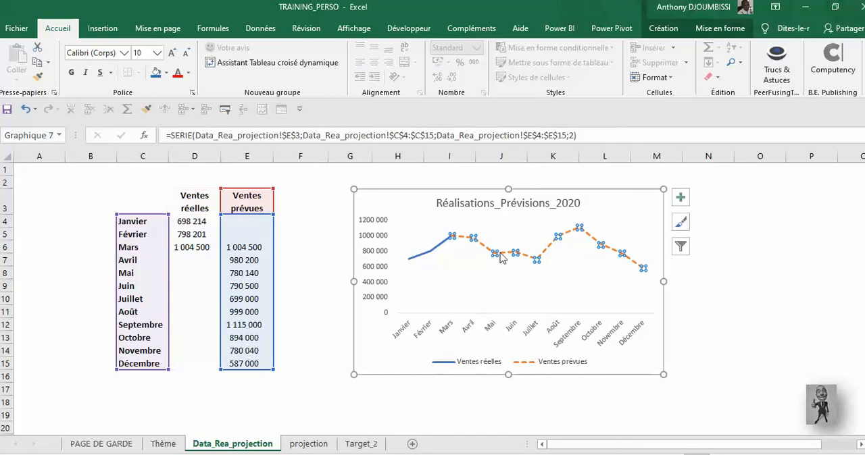
mouse_move(533, 266)
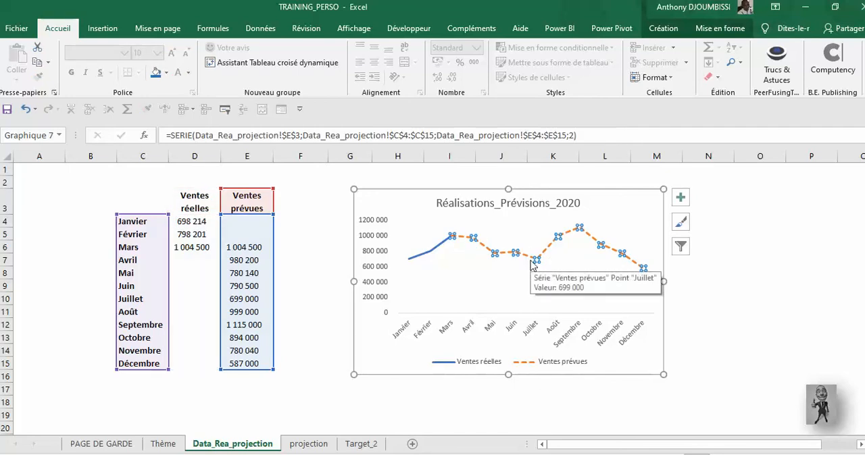
left_click(684, 261)
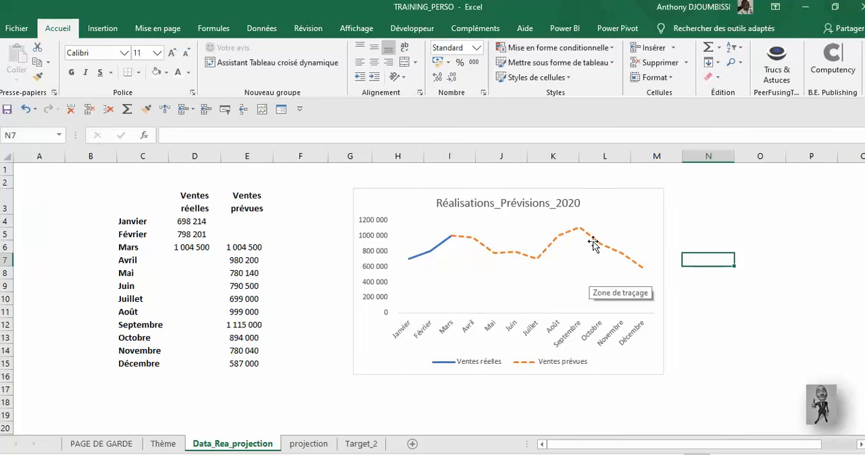
left_click(600, 205)
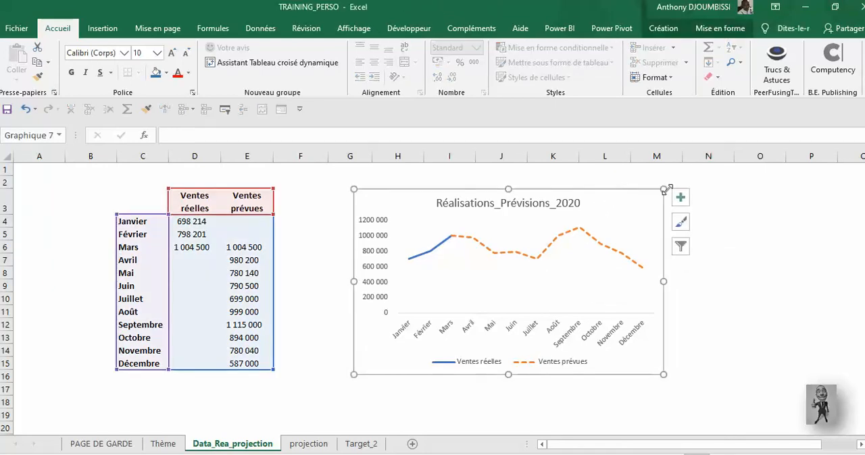
left_click(702, 201)
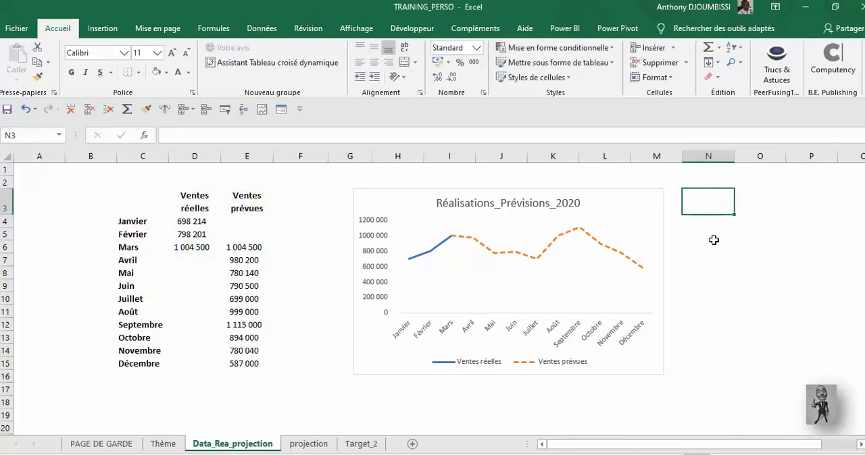